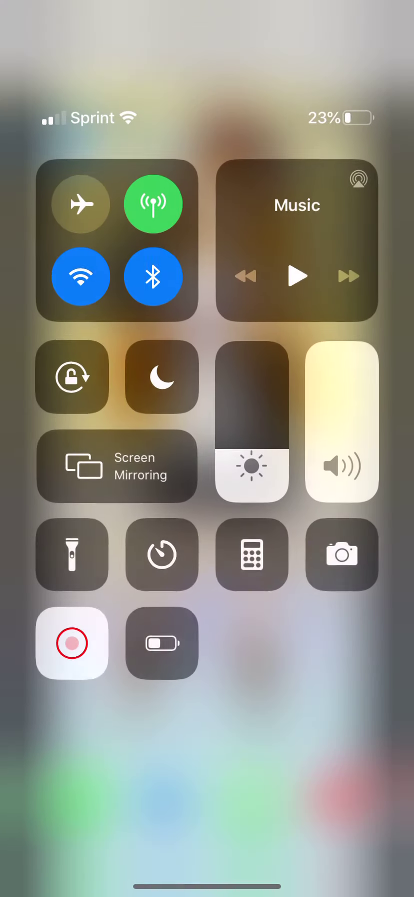
Start a screen recording with the microphone on, then go back to the Home Screen
{"action": "left_click", "coordinate": [68, 647]}
{"action": "left_click", "coordinate": [207, 586]}
{"action": "left_click", "coordinate": [208, 751]}
{"action": "left_click", "coordinate": [207, 801]}
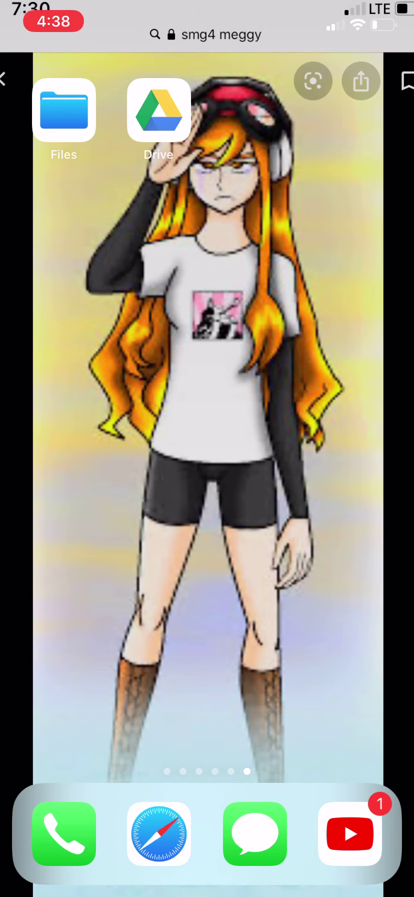
{"action": "left_click", "coordinate": [220, 34]}
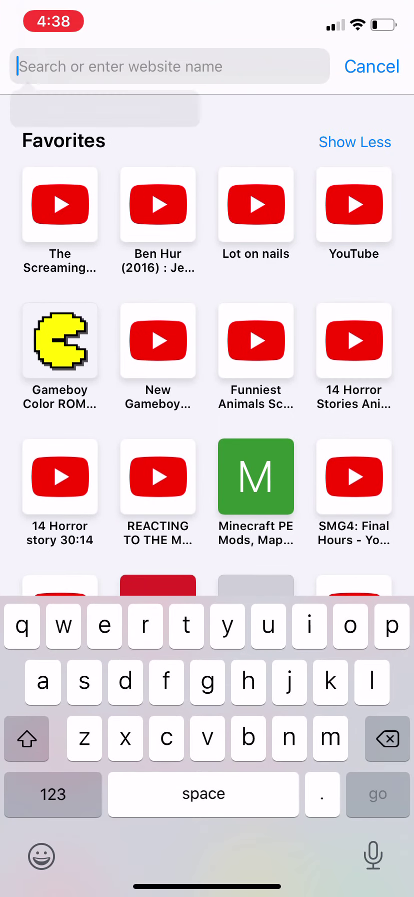
Load app.gameplaycolor.com in Safari with Paste and Go, then reload it
{"action": "left_click", "coordinate": [127, 106]}
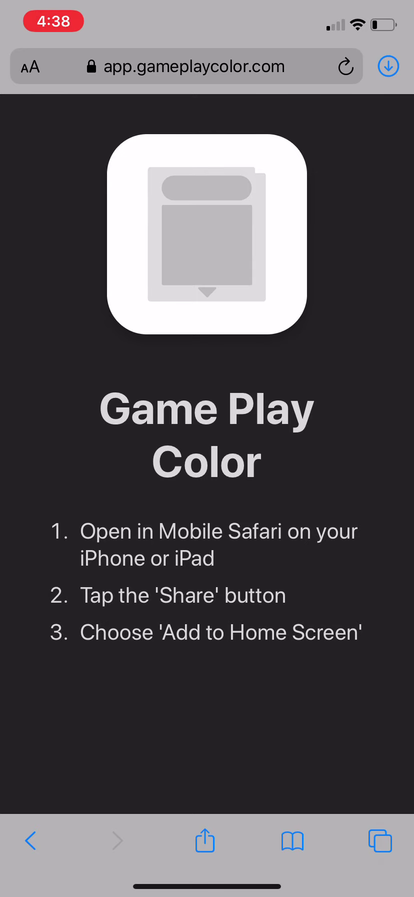
{"action": "left_click", "coordinate": [185, 66]}
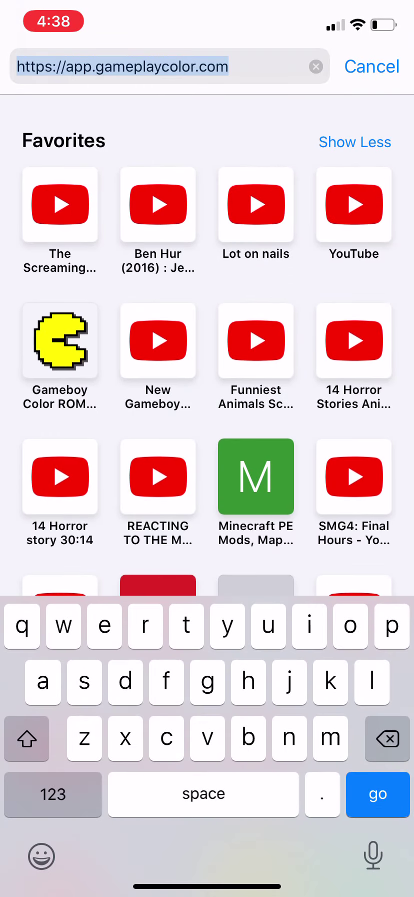
{"action": "left_click", "coordinate": [123, 66]}
{"action": "key", "text": "Return"}
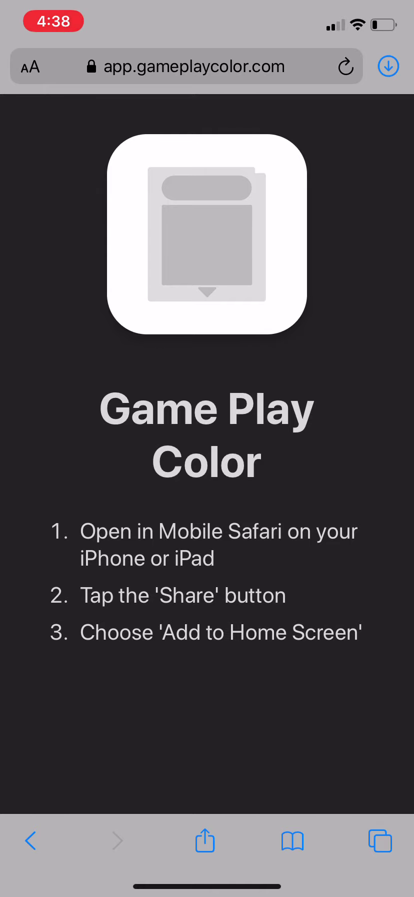
Add the Game Play Color site to the Home Screen as a Game Play icon
{"action": "left_click", "coordinate": [206, 841]}
{"action": "left_click_drag", "start_coordinate": [207, 750], "coordinate": [207, 400]}
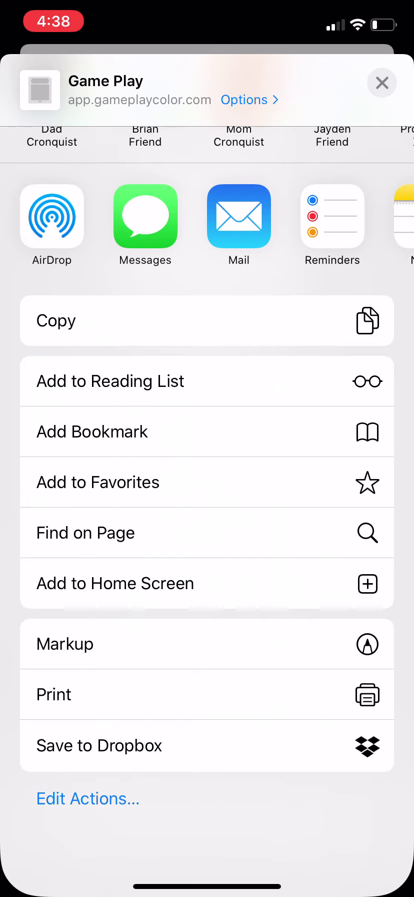
{"action": "left_click", "coordinate": [115, 614]}
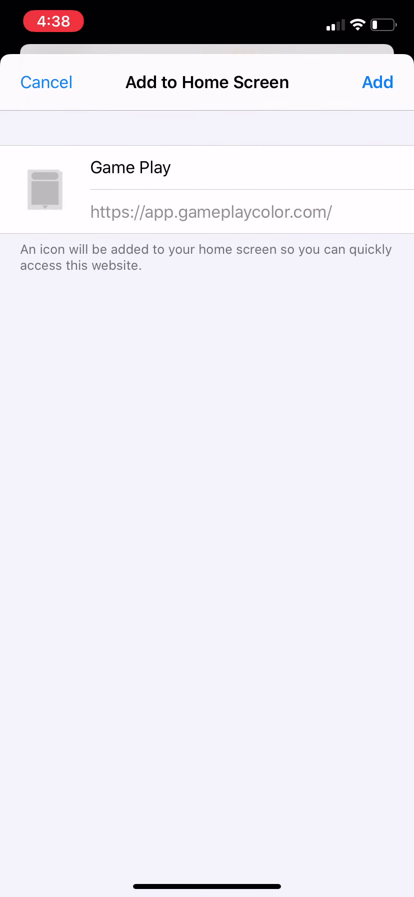
{"action": "left_click", "coordinate": [379, 82]}
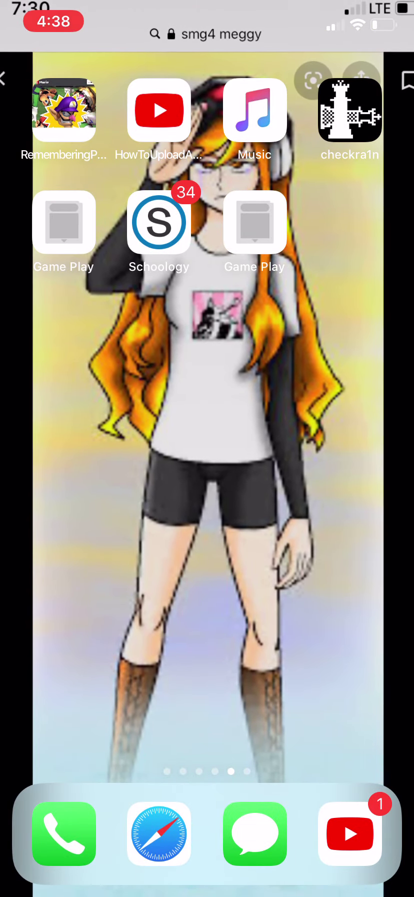
{"action": "left_click", "coordinate": [255, 223]}
{"action": "left_click", "coordinate": [207, 500]}
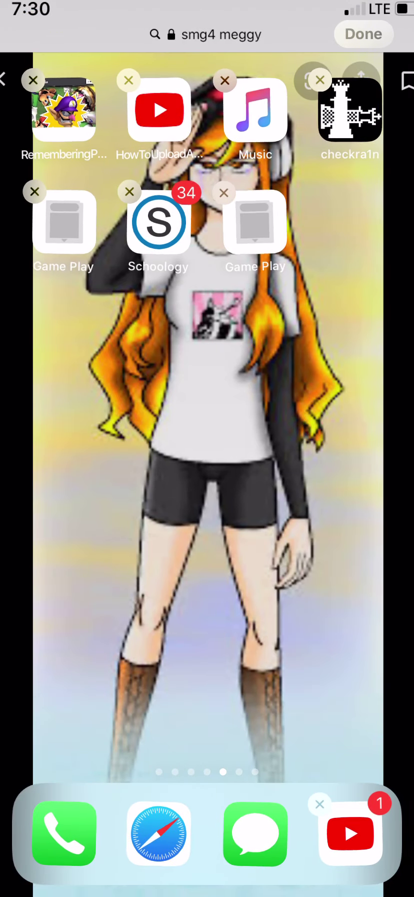
Drag the Game Play icon onto the next Home Screen page beside Files and Drive
{"action": "mouse_move", "coordinate": [256, 223]}
{"action": "left_mouse_down"}
{"action": "mouse_move", "coordinate": [393, 215]}
{"action": "mouse_move", "coordinate": [381, 210]}
{"action": "mouse_move", "coordinate": [258, 118]}
{"action": "left_mouse_up"}
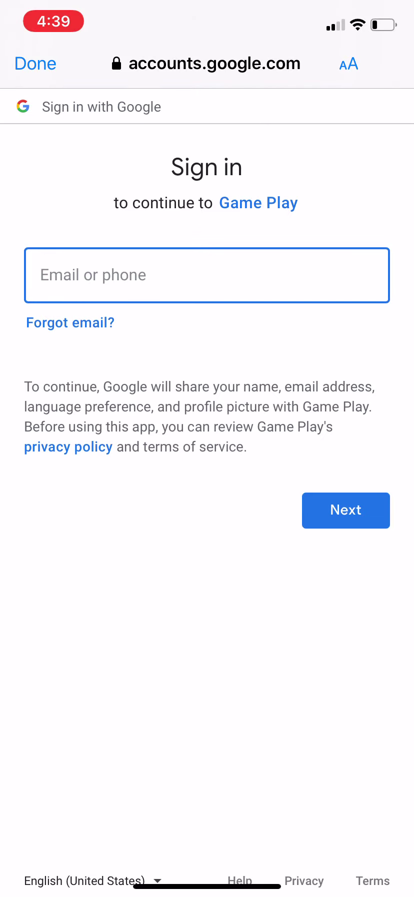
Sign in with the saved Google e-mail and password, and allow Drive access
{"action": "left_click", "coordinate": [207, 275]}
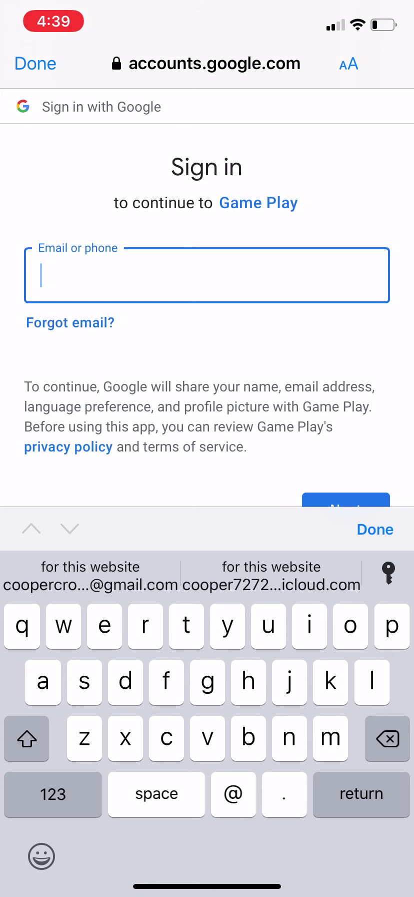
{"action": "left_click", "coordinate": [90, 576]}
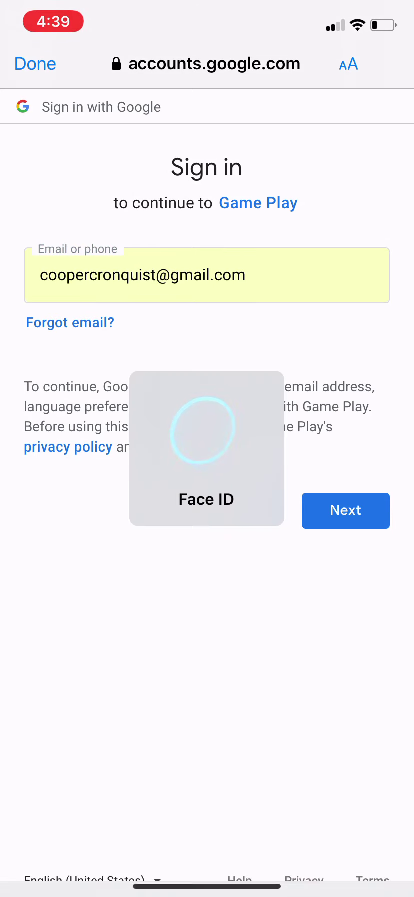
{"action": "left_click", "coordinate": [346, 510]}
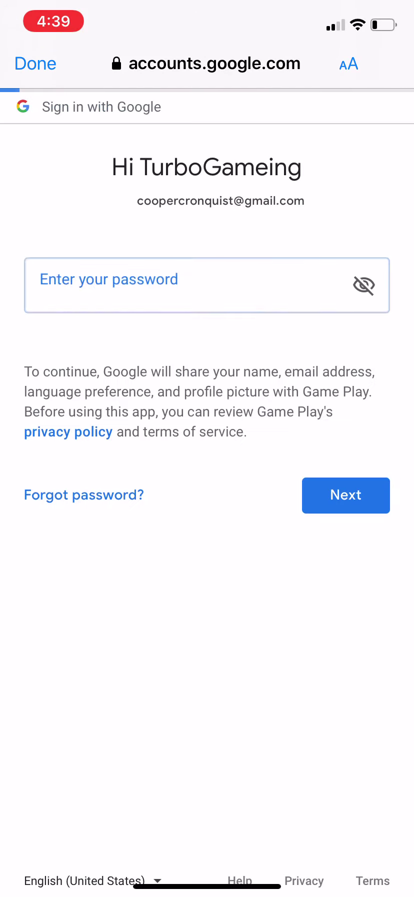
{"action": "left_click", "coordinate": [207, 576]}
{"action": "left_click", "coordinate": [346, 495]}
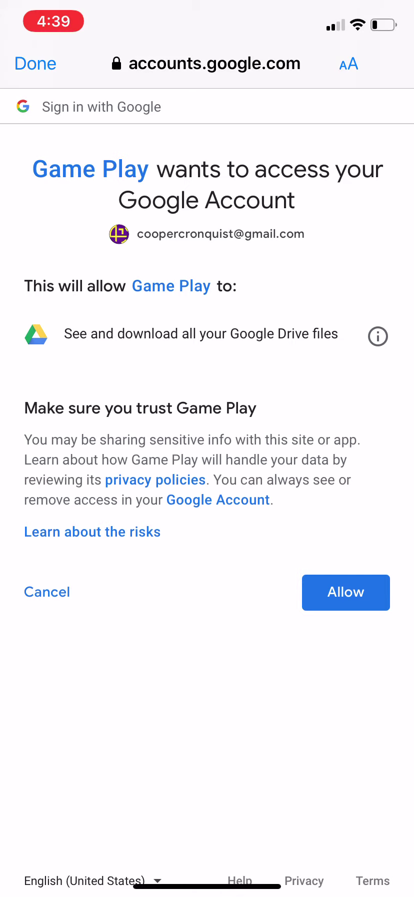
{"action": "left_click", "coordinate": [346, 593]}
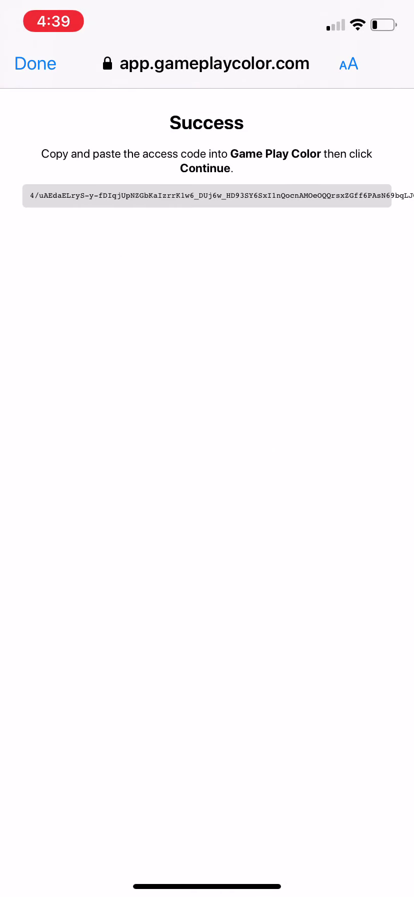
Copy the Success access code into Game Play Color's code field and continue
{"action": "left_click", "coordinate": [56, 196]}
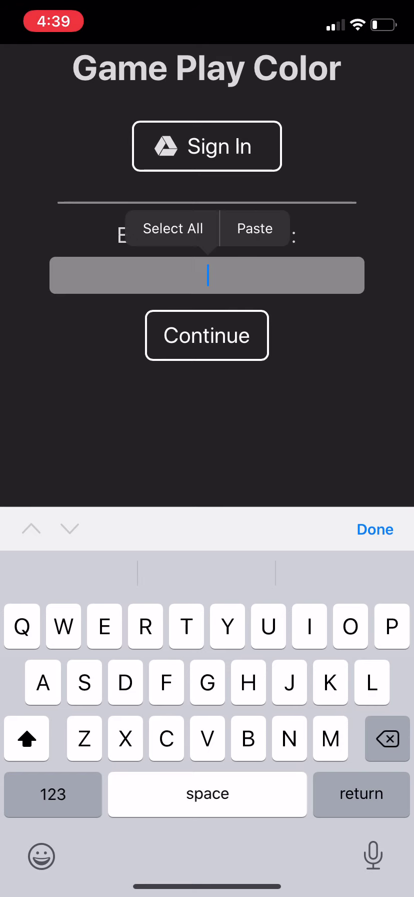
{"action": "left_click", "coordinate": [255, 228]}
{"action": "left_click", "coordinate": [207, 335]}
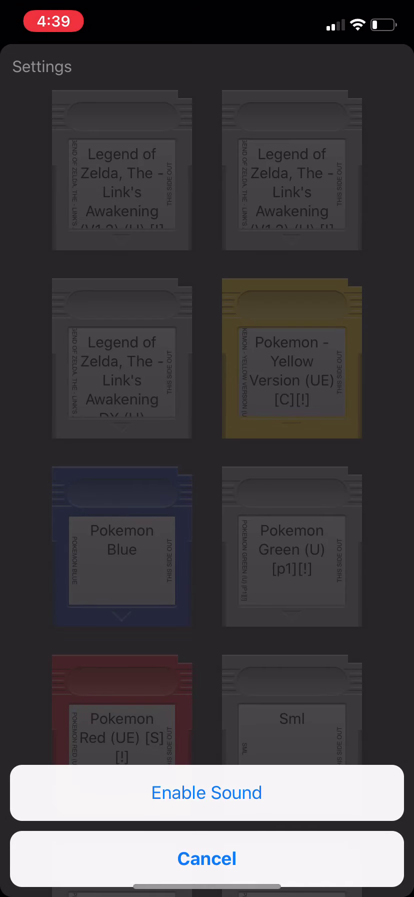
Skip Enable Sound, browse the Zelda, Pokemon and Mario library, then leave the app
{"action": "left_click", "coordinate": [207, 793]}
{"action": "scroll", "coordinate": [207, 450], "scroll_direction": "down", "scroll_amount": 4}
{"action": "scroll", "coordinate": [207, 451], "scroll_direction": "up", "scroll_amount": 4}
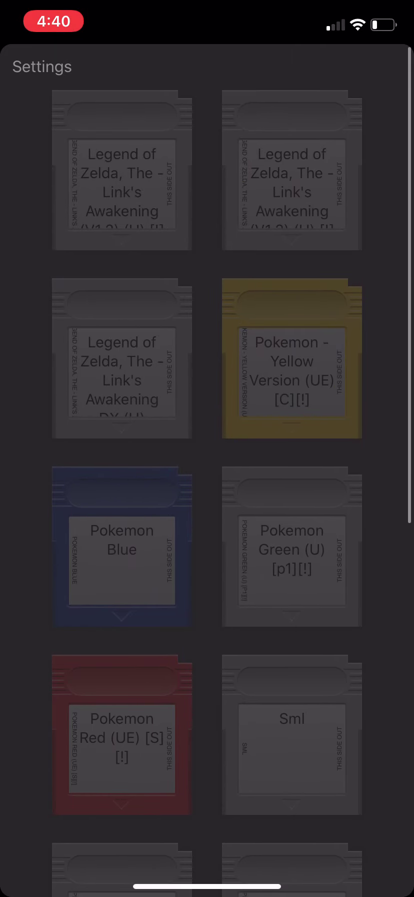
{"action": "scroll", "coordinate": [207, 451], "scroll_direction": "down", "scroll_amount": 10}
{"action": "scroll", "coordinate": [208, 451], "scroll_direction": "up", "scroll_amount": 5}
{"action": "scroll", "coordinate": [207, 450], "scroll_direction": "down", "scroll_amount": 5}
{"action": "scroll", "coordinate": [208, 450], "scroll_direction": "up", "scroll_amount": 10}
{"action": "left_click_drag", "start_coordinate": [208, 886], "coordinate": [207, 550]}
Open romsmania.cc in Safari and scroll through its home page
{"action": "left_click", "coordinate": [159, 833]}
{"action": "left_click", "coordinate": [207, 68]}
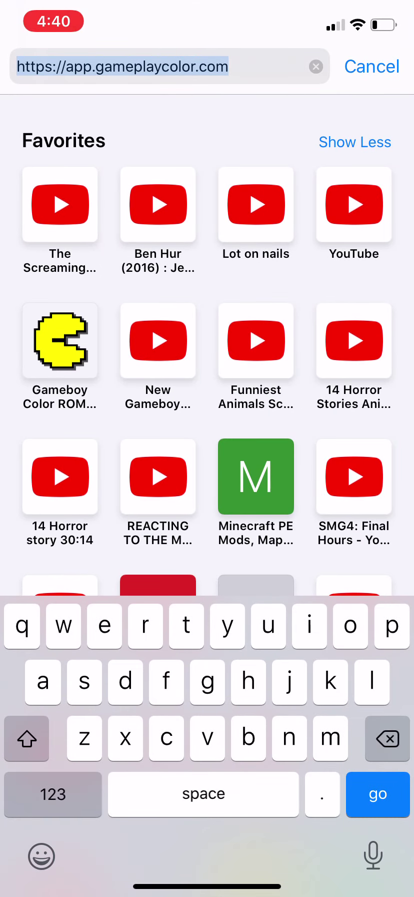
{"action": "type", "text": "r"}
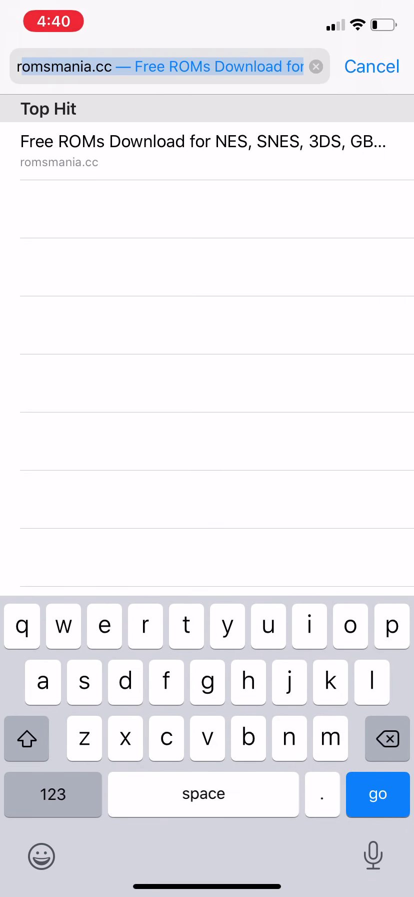
{"action": "left_click", "coordinate": [379, 794]}
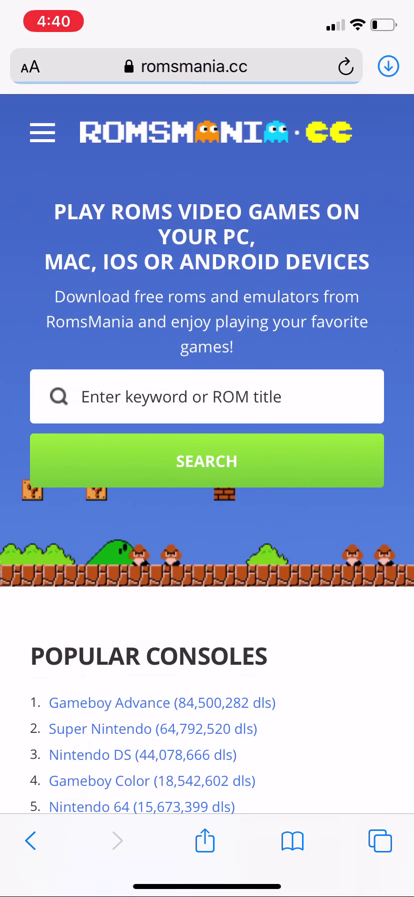
{"action": "scroll", "coordinate": [208, 451], "scroll_direction": "down", "scroll_amount": 4}
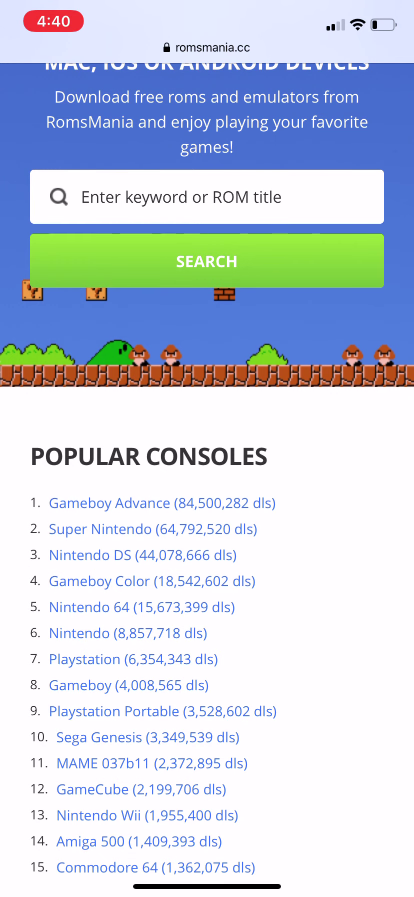
{"action": "scroll", "coordinate": [207, 450], "scroll_direction": "up", "scroll_amount": 5}
{"action": "scroll", "coordinate": [209, 234], "scroll_direction": "up", "scroll_amount": 3}
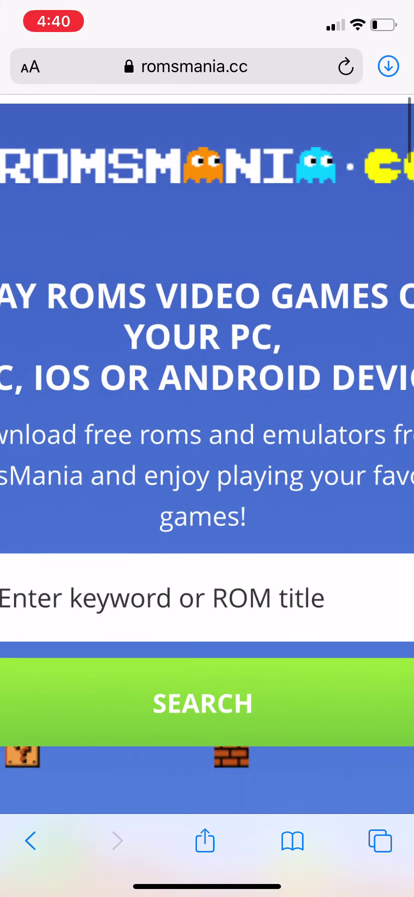
{"action": "scroll", "coordinate": [207, 450], "scroll_direction": "down", "scroll_amount": 3}
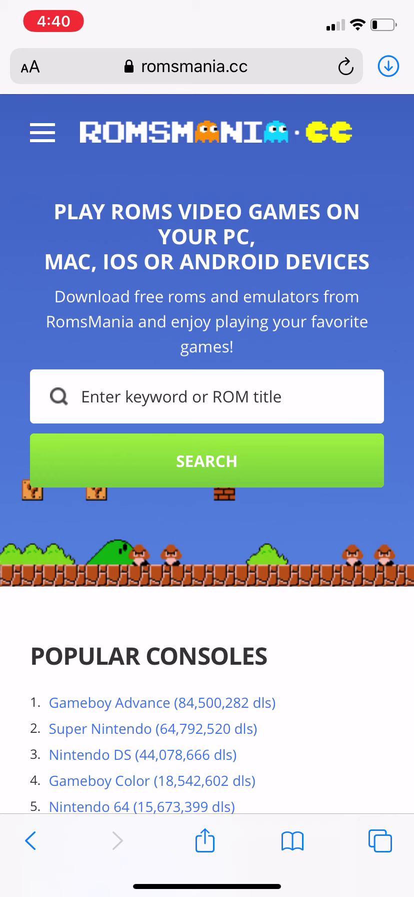
Type and then clear text in the ROM search box, and dismiss the keyboard
{"action": "left_click", "coordinate": [208, 397]}
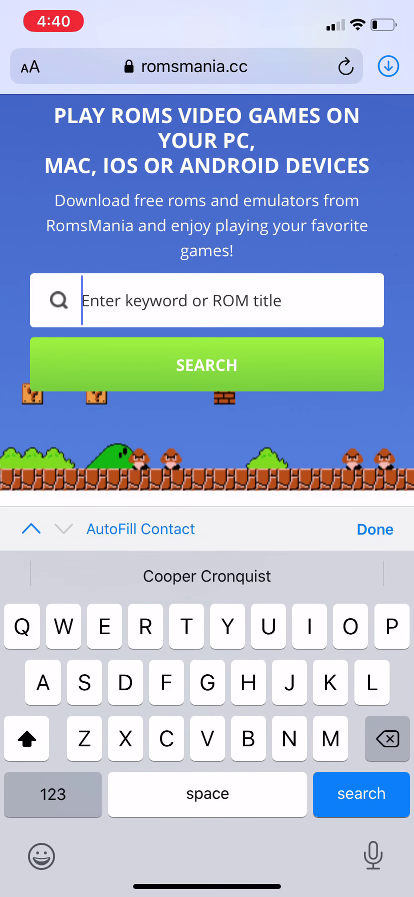
{"action": "type", "text": "Romm"}
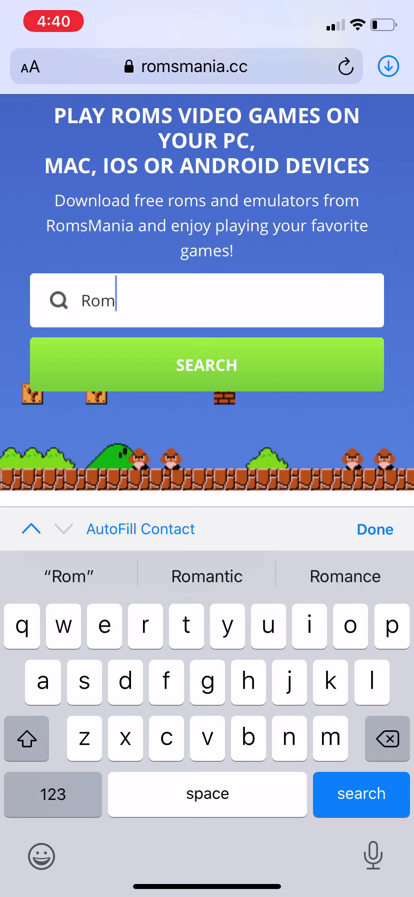
{"action": "type", "text": "sma"}
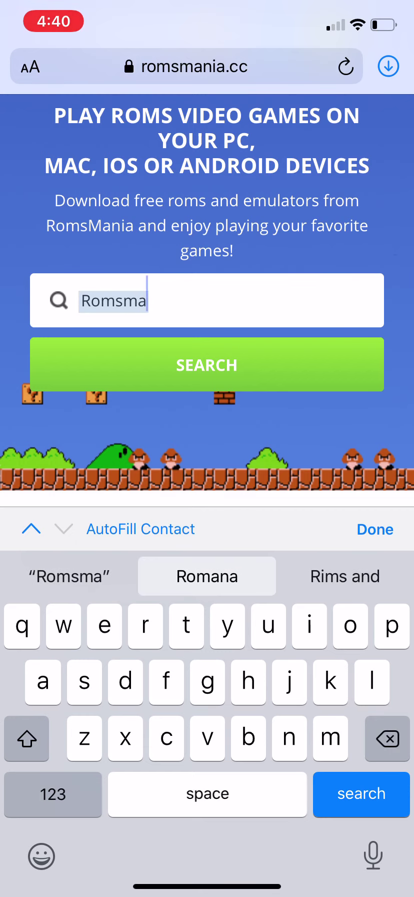
{"action": "type", "text": "nin"}
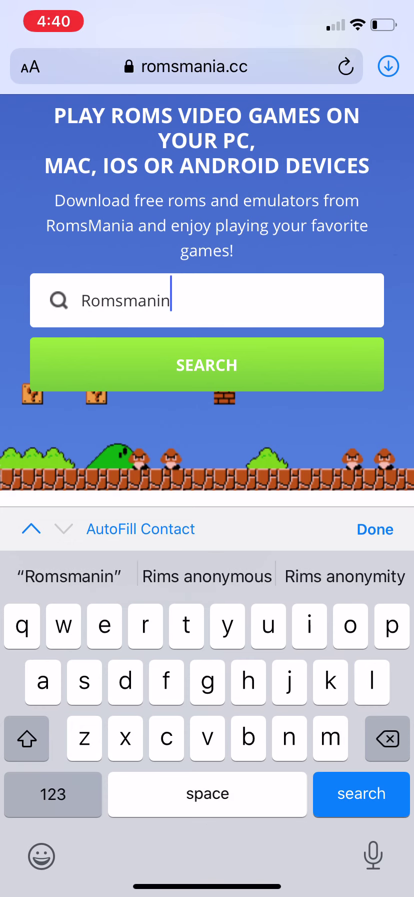
{"action": "key", "text": "BackSpace"}
{"action": "type", "text": "a"}
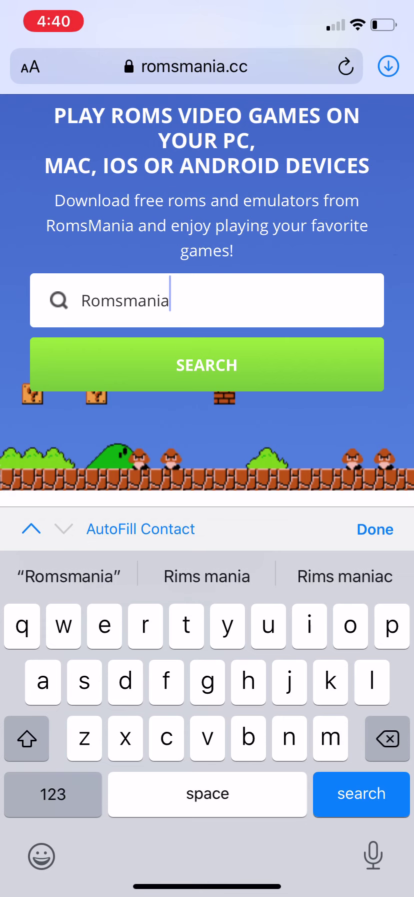
{"action": "type", "text": ".cc"}
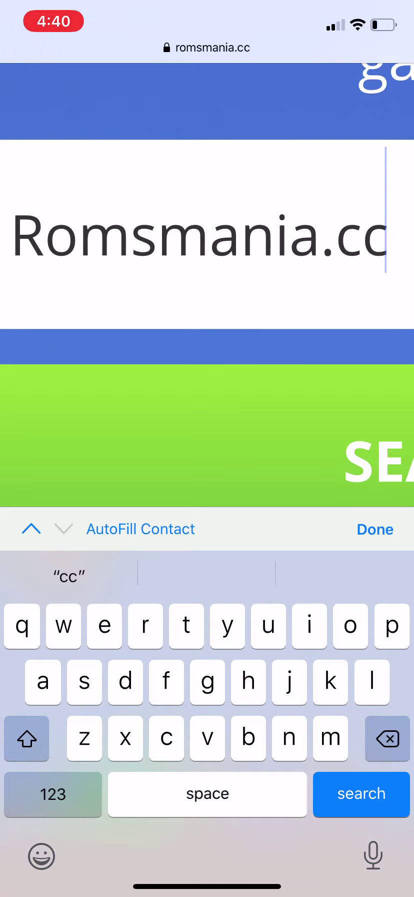
{"action": "key", "text": "BackSpace"}
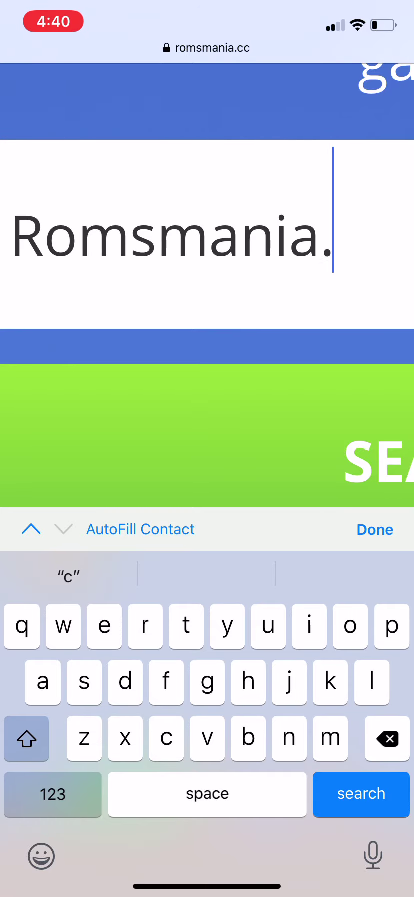
{"action": "key", "text": "BackSpace"}
{"action": "key", "text": "BackSpace"}
{"action": "key", "text": "BackSpace"}
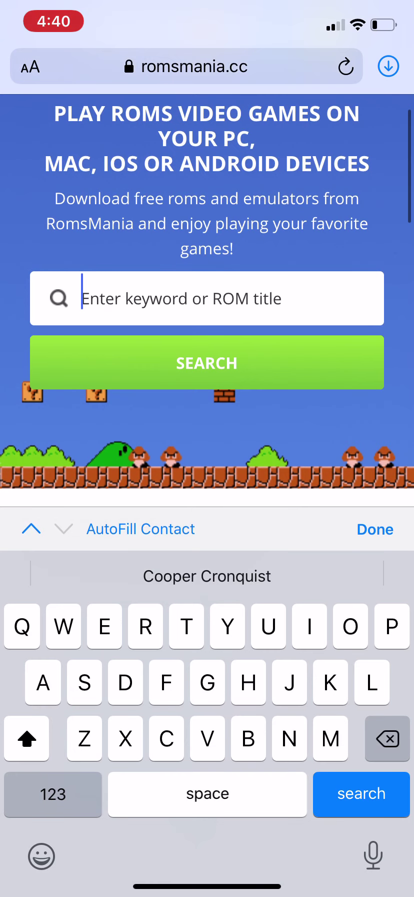
{"action": "left_click", "coordinate": [375, 529]}
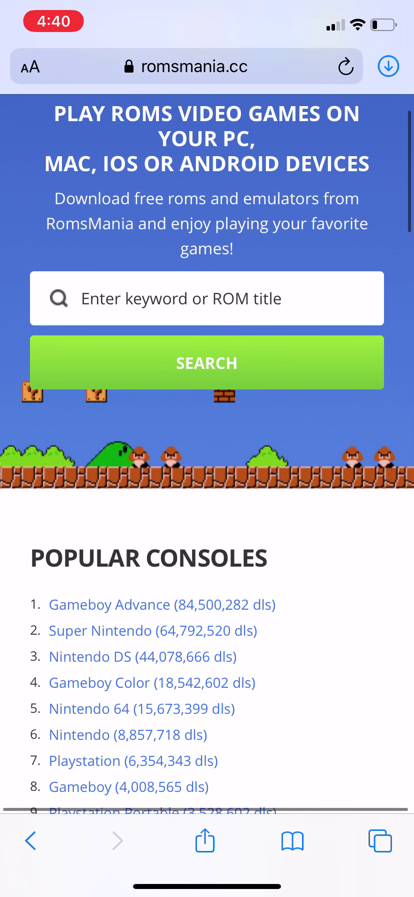
Open the Gameboy Color ROMs page from Popular Consoles and scroll down its list
{"action": "scroll", "coordinate": [208, 450], "scroll_direction": "down", "scroll_amount": 3}
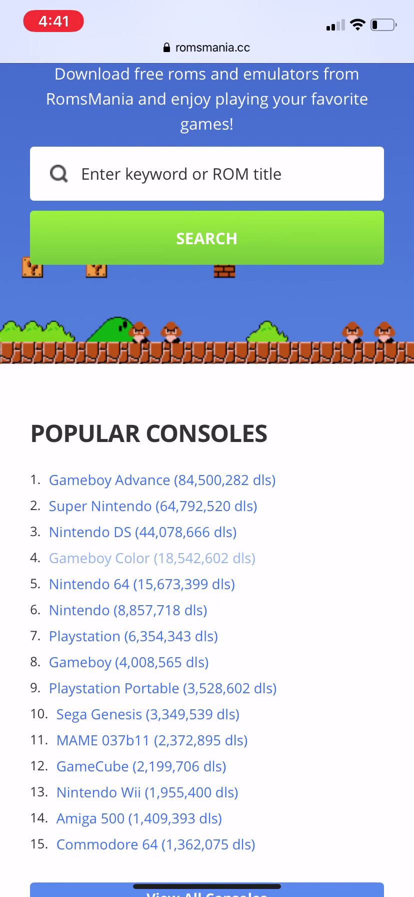
{"action": "left_click", "coordinate": [152, 558]}
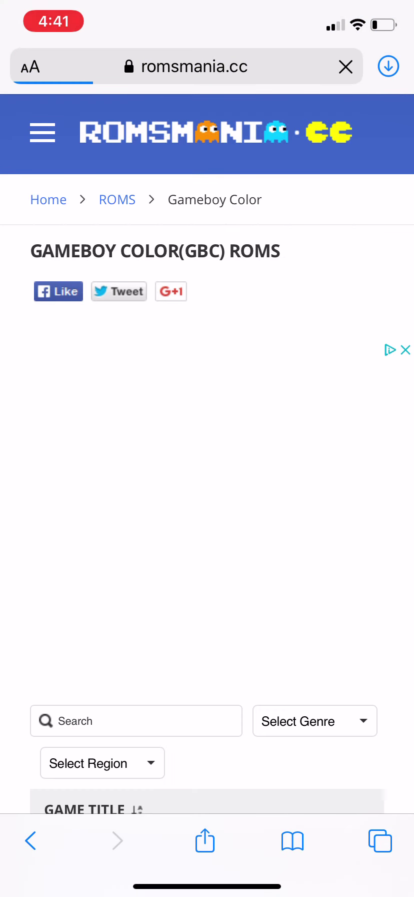
{"action": "scroll", "coordinate": [207, 451], "scroll_direction": "down", "scroll_amount": 10}
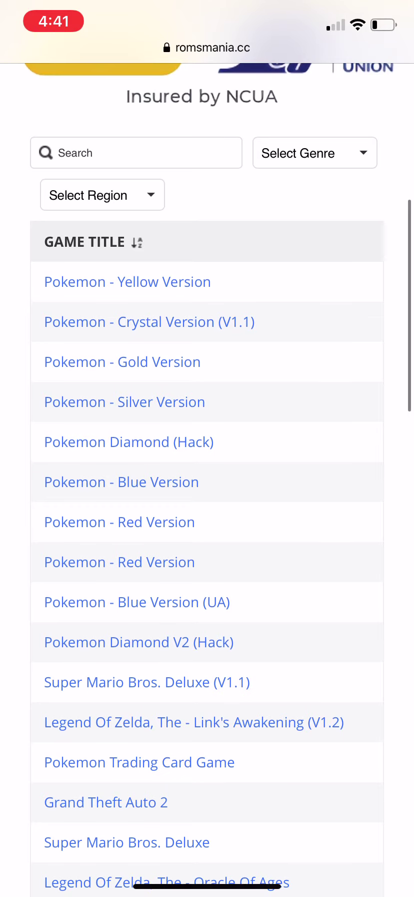
{"action": "scroll", "coordinate": [207, 451], "scroll_direction": "down", "scroll_amount": 1}
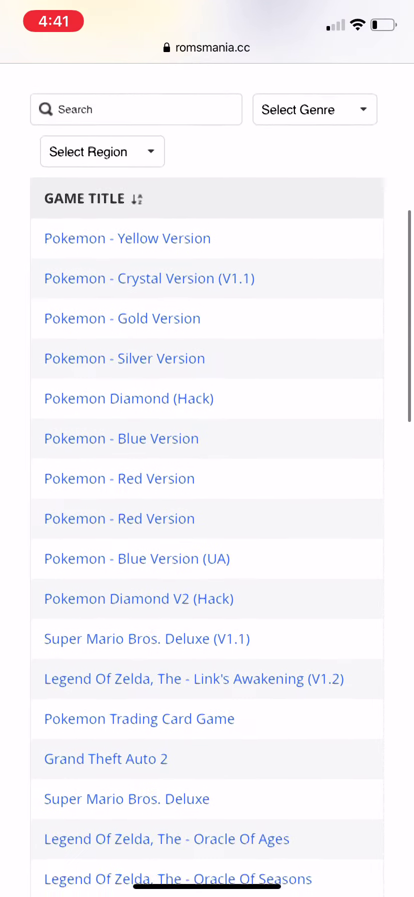
{"action": "scroll", "coordinate": [207, 451], "scroll_direction": "down", "scroll_amount": 4}
{"action": "scroll", "coordinate": [207, 451], "scroll_direction": "down", "scroll_amount": 4}
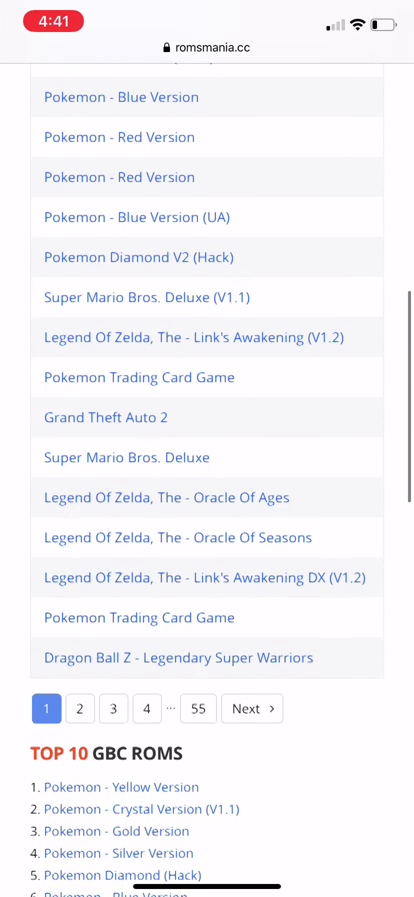
{"action": "scroll", "coordinate": [200, 556], "scroll_direction": "down", "scroll_amount": 3}
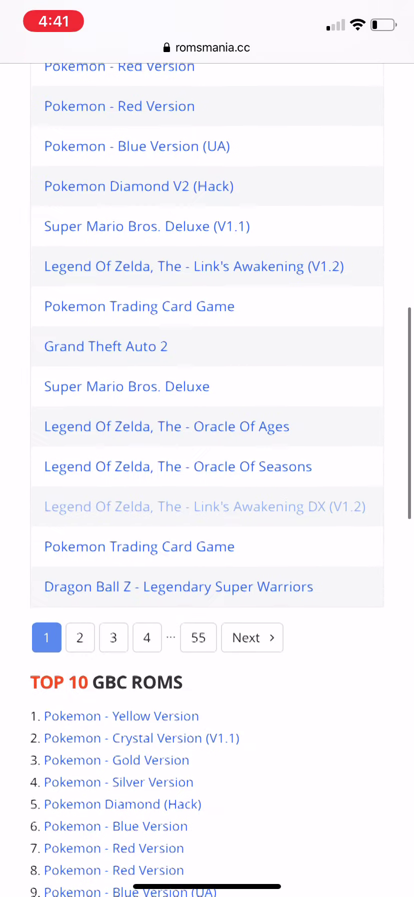
{"action": "scroll", "coordinate": [207, 450], "scroll_direction": "down", "scroll_amount": 5}
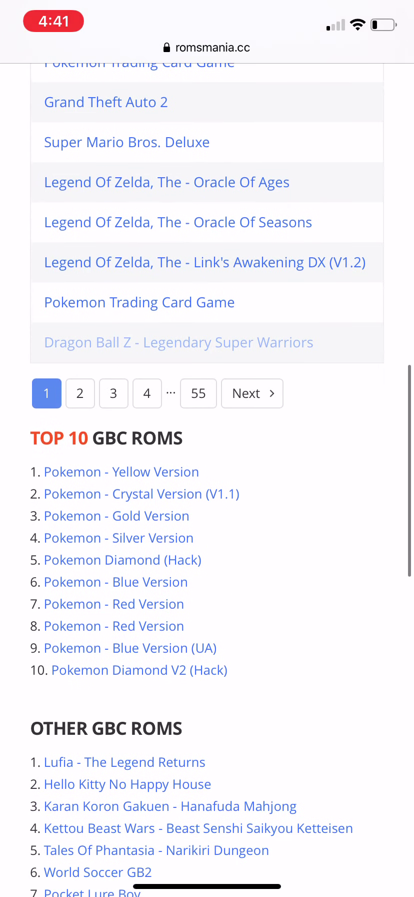
{"action": "scroll", "coordinate": [207, 480], "scroll_direction": "down", "scroll_amount": 1}
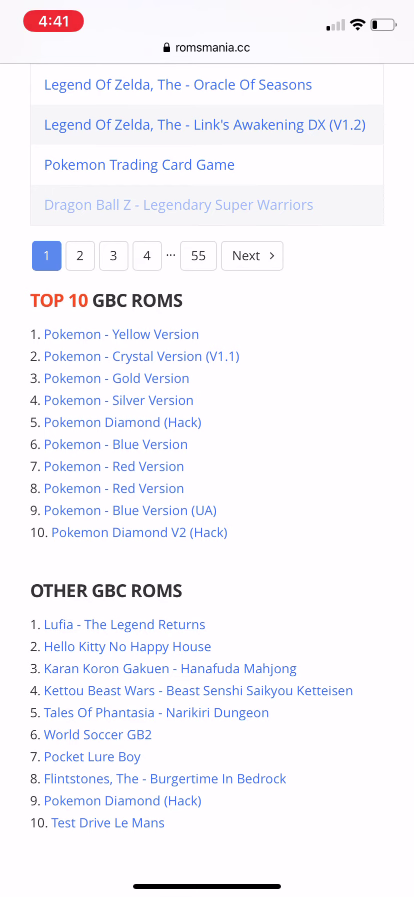
Scroll back up to Pokemon - Yellow Version and select the list's Search field
{"action": "scroll", "coordinate": [207, 451], "scroll_direction": "up", "scroll_amount": 3}
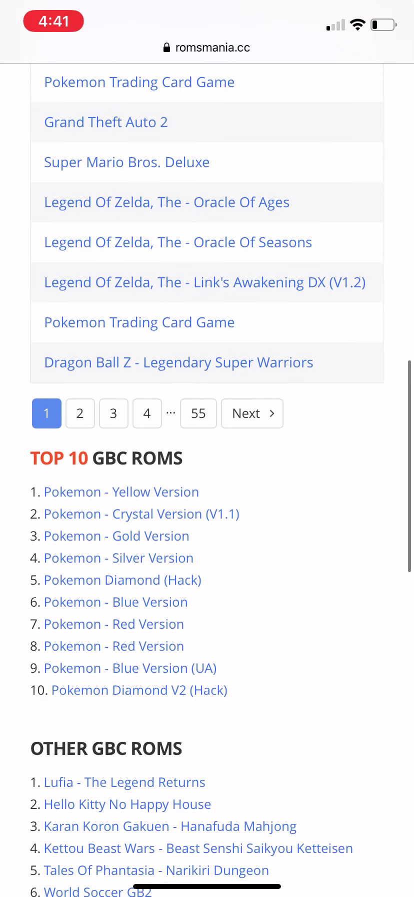
{"action": "scroll", "coordinate": [207, 451], "scroll_direction": "up", "scroll_amount": 1}
{"action": "scroll", "coordinate": [207, 415], "scroll_direction": "up", "scroll_amount": 3}
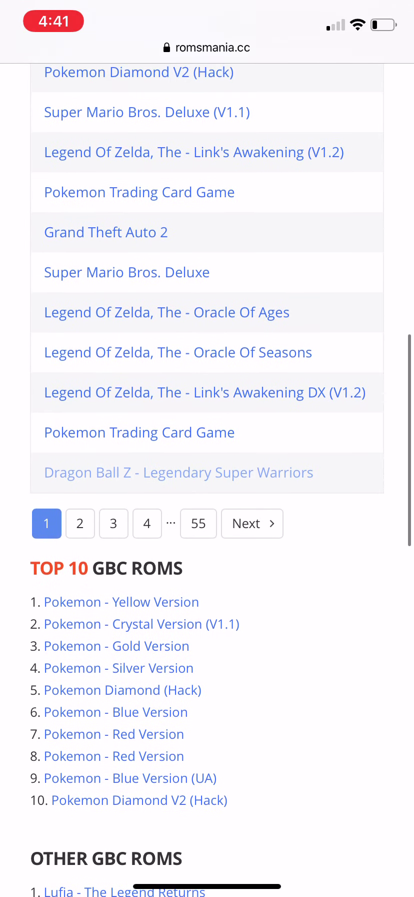
{"action": "scroll", "coordinate": [179, 422], "scroll_direction": "up", "scroll_amount": 3}
{"action": "scroll", "coordinate": [207, 451], "scroll_direction": "up", "scroll_amount": 8}
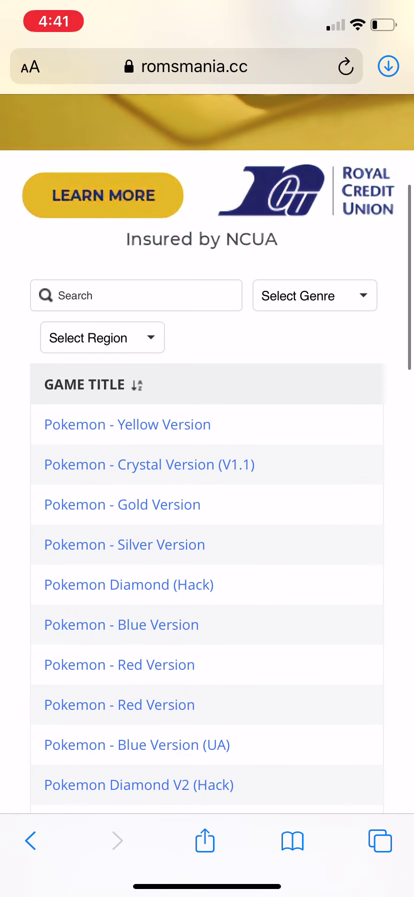
{"action": "left_click", "coordinate": [135, 295]}
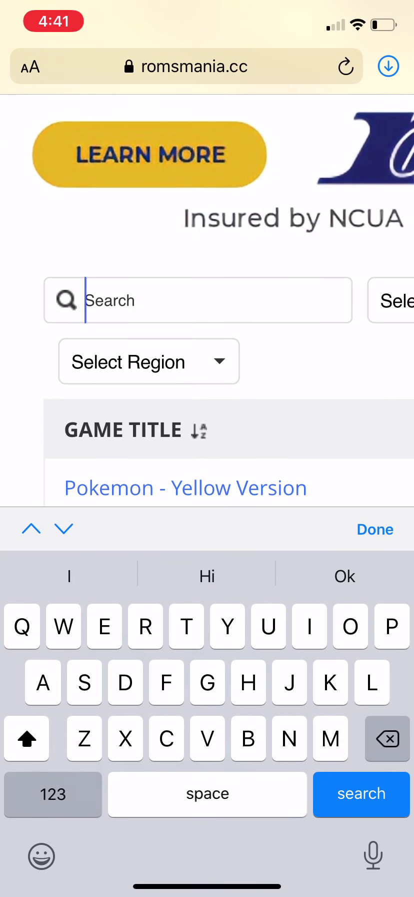
Search the GBC list for 'Super Mario' and open Super Mario Bros. Deluxe
{"action": "type", "text": "S"}
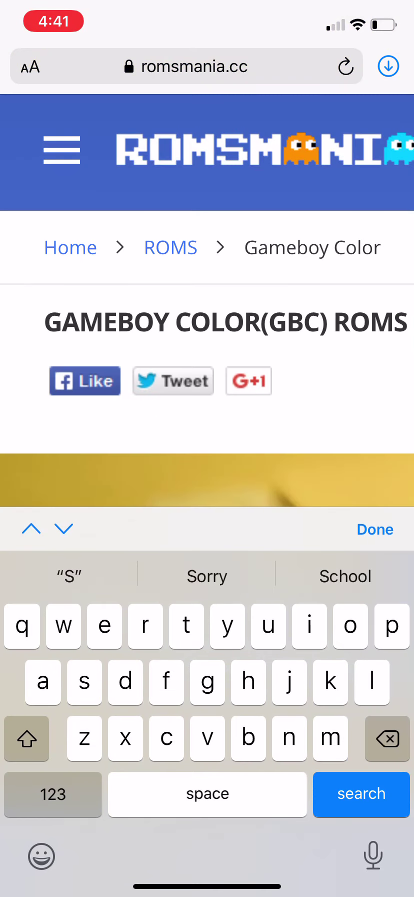
{"action": "type", "text": "uper Mario"}
{"action": "key", "text": "BackSpace"}
{"action": "left_click", "coordinate": [376, 529]}
{"action": "scroll", "coordinate": [207, 451], "scroll_direction": "down", "scroll_amount": 10}
{"action": "scroll", "coordinate": [207, 450], "scroll_direction": "up", "scroll_amount": 2}
{"action": "scroll", "coordinate": [200, 574], "scroll_direction": "right", "scroll_amount": 1}
{"action": "left_click_drag", "start_coordinate": [200, 575], "coordinate": [207, 574]}
{"action": "left_click", "coordinate": [153, 384]}
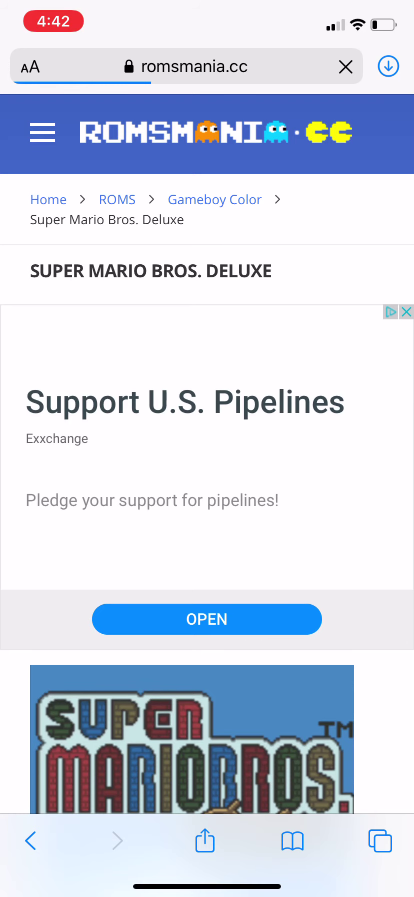
Download the Super Mario Bros. Deluxe zip and check its progress in Safari downloads
{"action": "scroll", "coordinate": [207, 450], "scroll_direction": "down", "scroll_amount": 15}
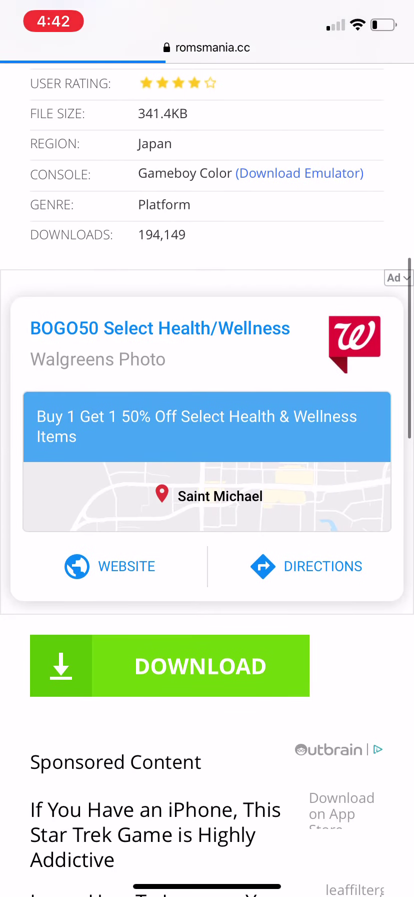
{"action": "left_click", "coordinate": [200, 666]}
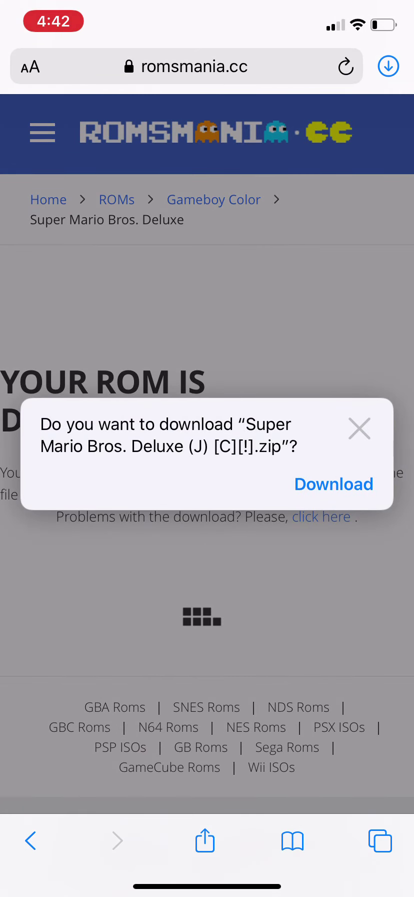
{"action": "left_click", "coordinate": [335, 485]}
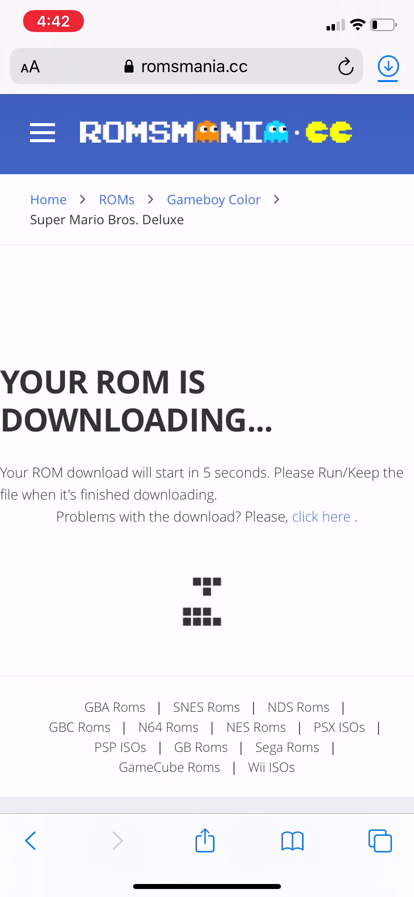
{"action": "left_click", "coordinate": [388, 66]}
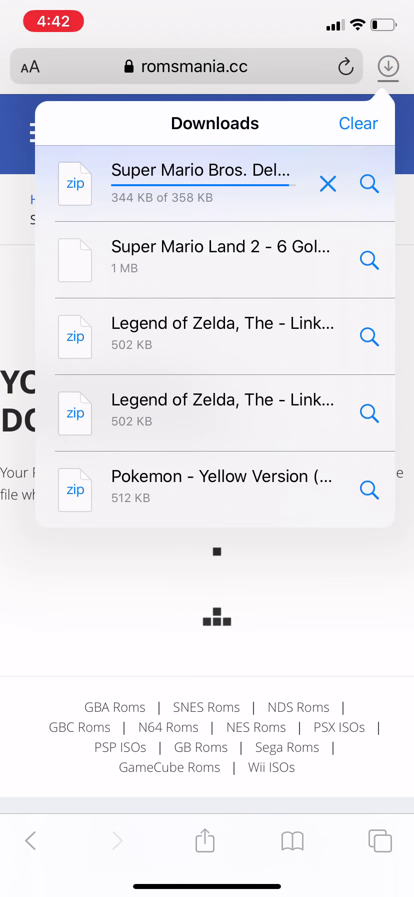
Show the 358 KB Super Mario Bros. Deluxe zip in Files Downloads, then return to its Safari details page
{"action": "left_click", "coordinate": [369, 184]}
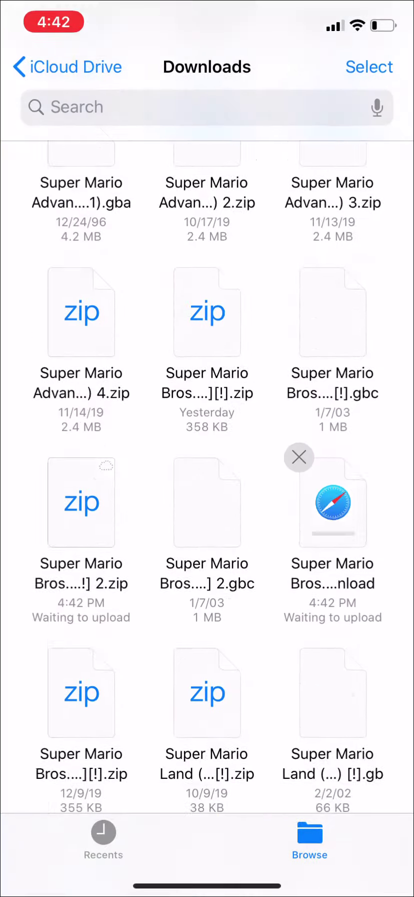
{"action": "scroll", "coordinate": [207, 476], "scroll_direction": "down", "scroll_amount": 2}
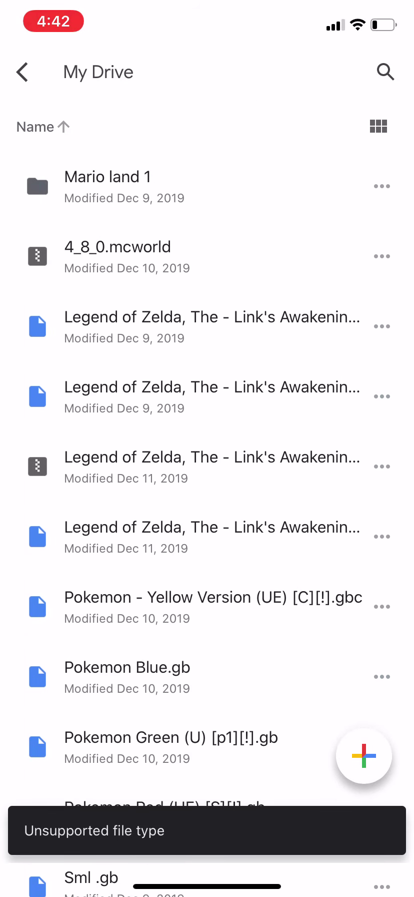
{"action": "left_click_drag", "start_coordinate": [208, 886], "coordinate": [208, 551]}
{"action": "mouse_move", "coordinate": [150, 451]}
{"action": "left_mouse_down"}
{"action": "mouse_move", "coordinate": [300, 451]}
{"action": "mouse_move", "coordinate": [251, 450]}
{"action": "left_mouse_up"}
{"action": "left_click", "coordinate": [75, 401]}
{"action": "left_click", "coordinate": [208, 651]}
{"action": "left_click", "coordinate": [30, 841]}
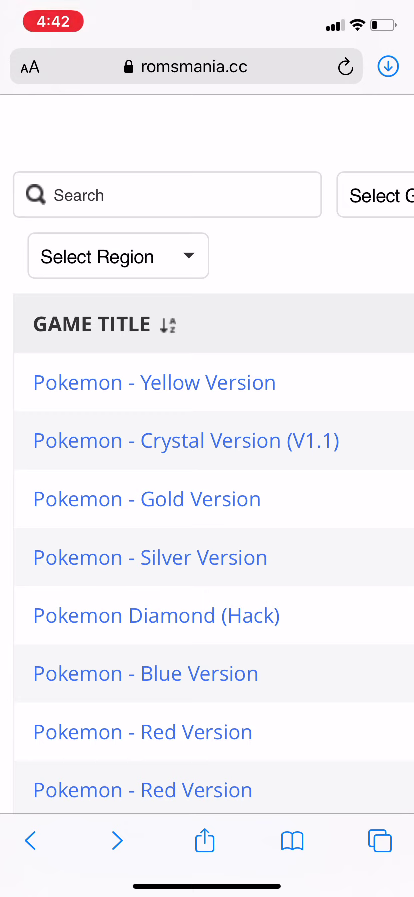
Download the Pokemon - Silver Version zip from romsmania.cc and open it from Safari's downloads
{"action": "left_click", "coordinate": [150, 557]}
{"action": "scroll", "coordinate": [208, 450], "scroll_direction": "down", "scroll_amount": 10}
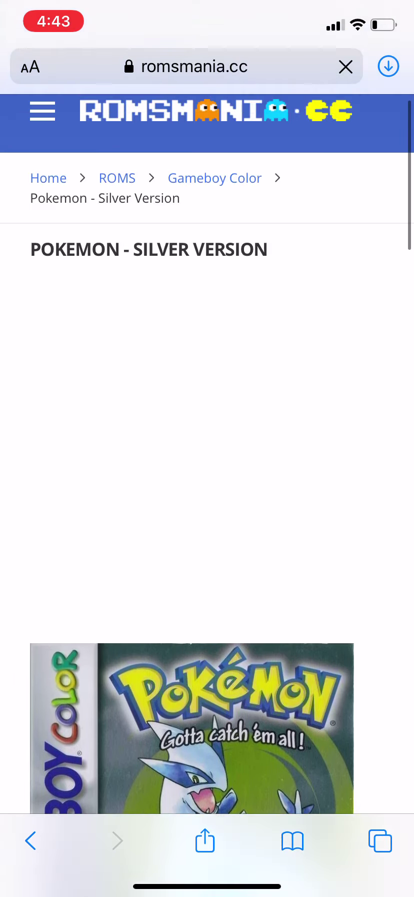
{"action": "scroll", "coordinate": [207, 451], "scroll_direction": "down", "scroll_amount": 10}
{"action": "left_click", "coordinate": [170, 680]}
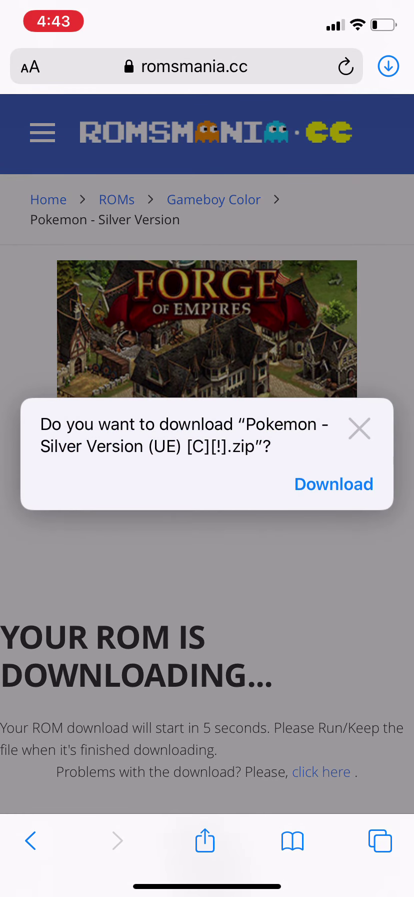
{"action": "left_click", "coordinate": [332, 482]}
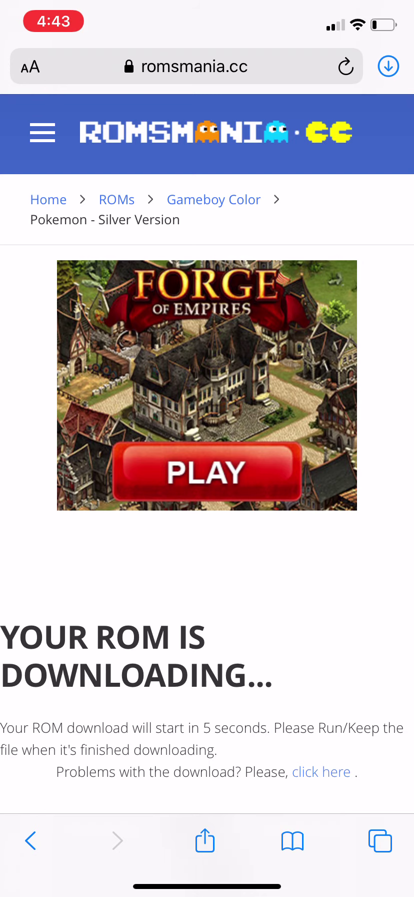
{"action": "left_click", "coordinate": [388, 66]}
{"action": "left_click", "coordinate": [369, 182]}
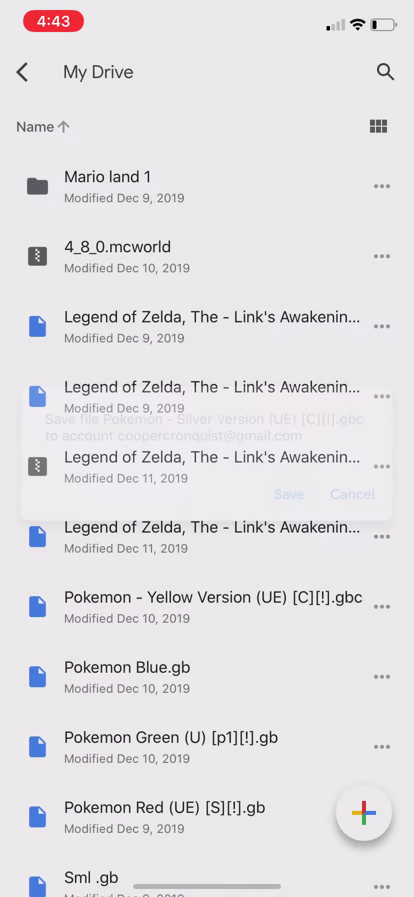
Upload Pokemon - Silver Version (UE) [C][!].gbc from Recents into My Drive
{"action": "scroll", "coordinate": [207, 450], "scroll_direction": "up", "scroll_amount": 3}
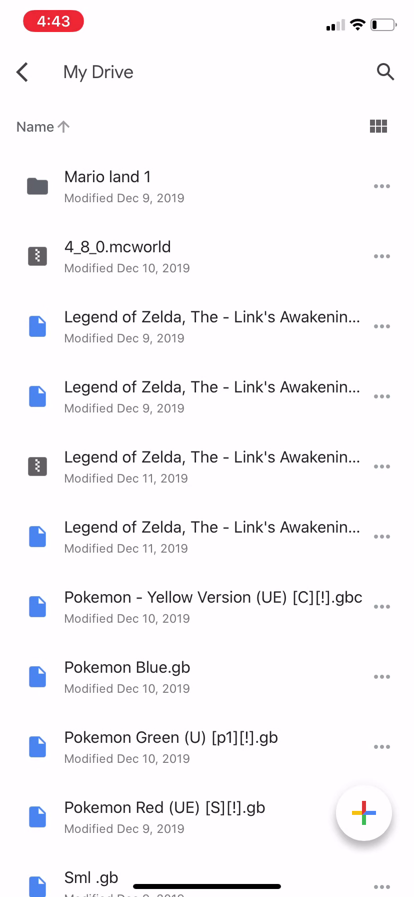
{"action": "left_click", "coordinate": [364, 812]}
{"action": "left_click", "coordinate": [207, 670]}
{"action": "left_click", "coordinate": [103, 836]}
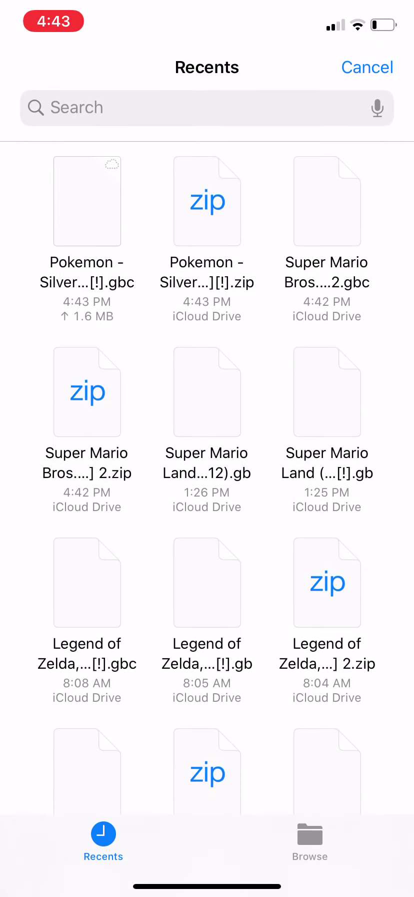
{"action": "left_click", "coordinate": [87, 200]}
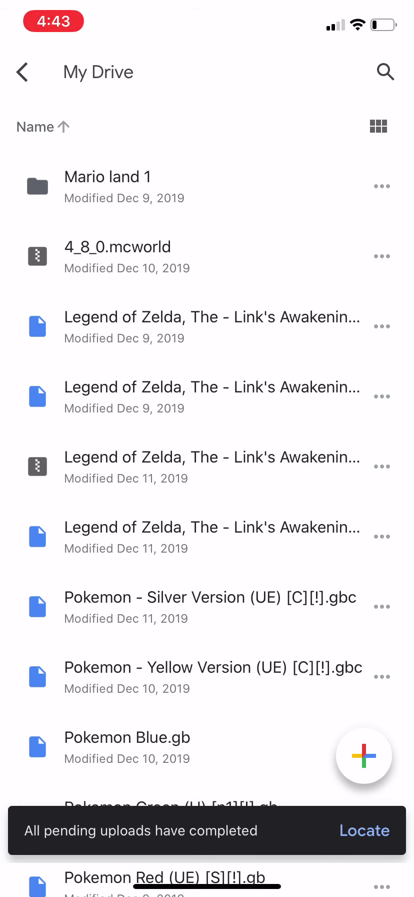
Send the uploaded 2.1 MB Pokemon Silver file to another app with Open in, then switch apps
{"action": "left_click", "coordinate": [365, 831]}
{"action": "left_click", "coordinate": [382, 482]}
{"action": "left_click_drag", "start_coordinate": [150, 709], "coordinate": [150, 517]}
{"action": "left_click", "coordinate": [219, 688]}
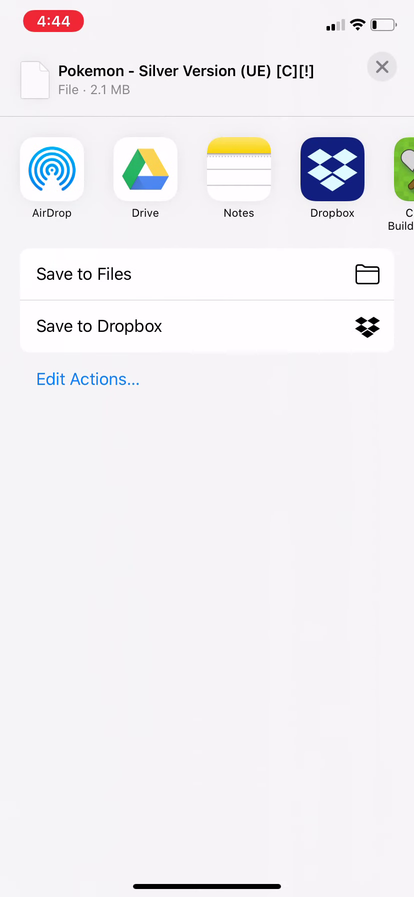
{"action": "left_click_drag", "start_coordinate": [208, 886], "coordinate": [208, 551]}
{"action": "mouse_move", "coordinate": [150, 401]}
{"action": "left_mouse_down"}
{"action": "mouse_move", "coordinate": [325, 400]}
{"action": "mouse_move", "coordinate": [126, 400]}
{"action": "left_mouse_up"}
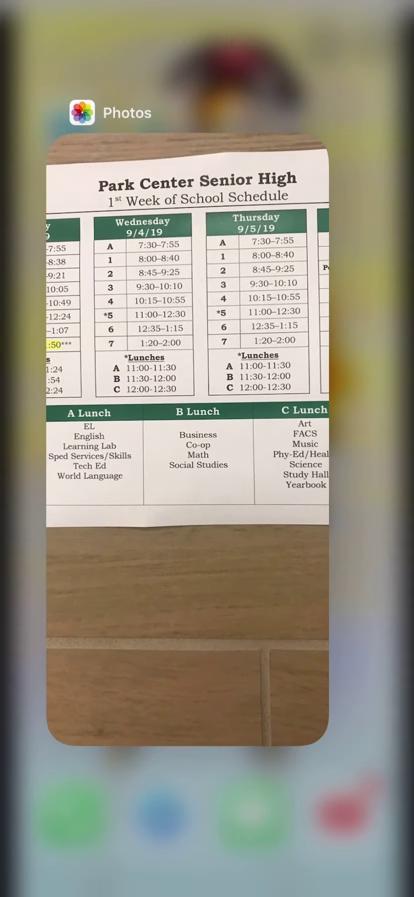
Switch to Game Play Color, cancel the sound prompt, and launch Pokemon Silver to its title screen
{"action": "left_click", "coordinate": [207, 826]}
{"action": "left_click", "coordinate": [254, 110]}
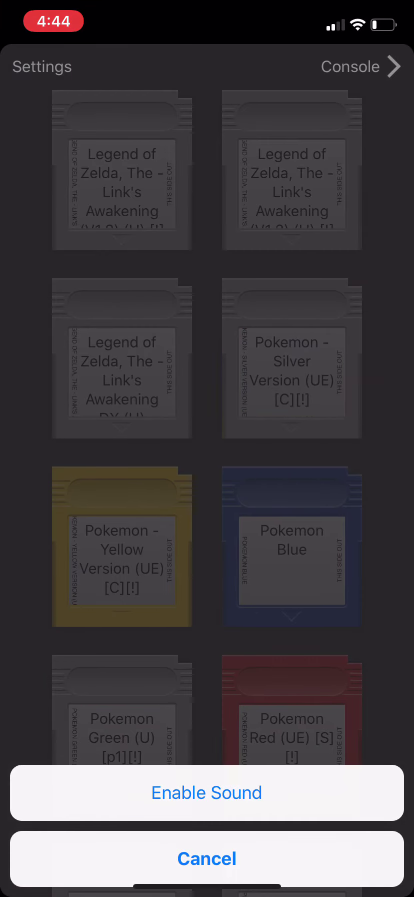
{"action": "left_click", "coordinate": [207, 859]}
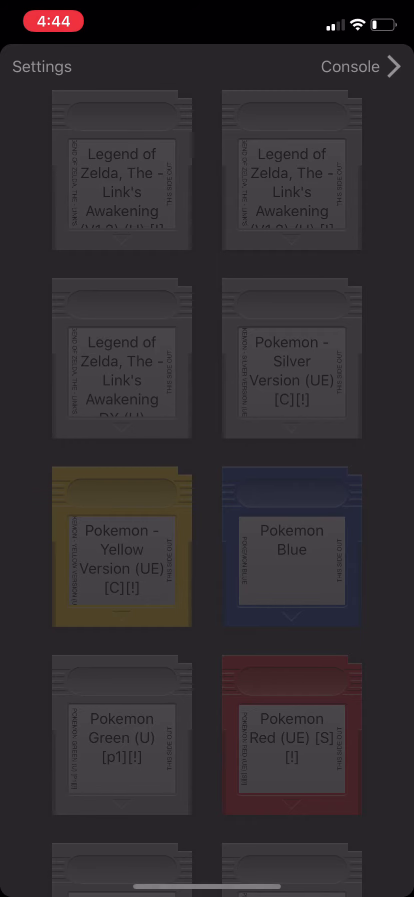
{"action": "scroll", "coordinate": [208, 451], "scroll_direction": "down", "scroll_amount": 15}
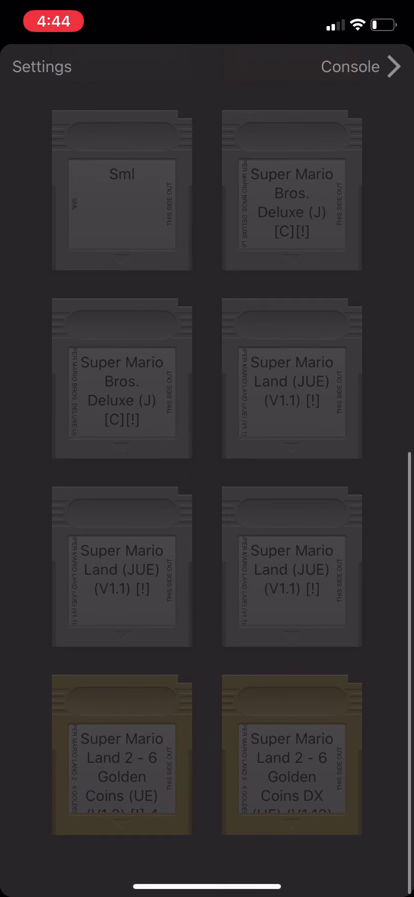
{"action": "scroll", "coordinate": [207, 451], "scroll_direction": "up", "scroll_amount": 15}
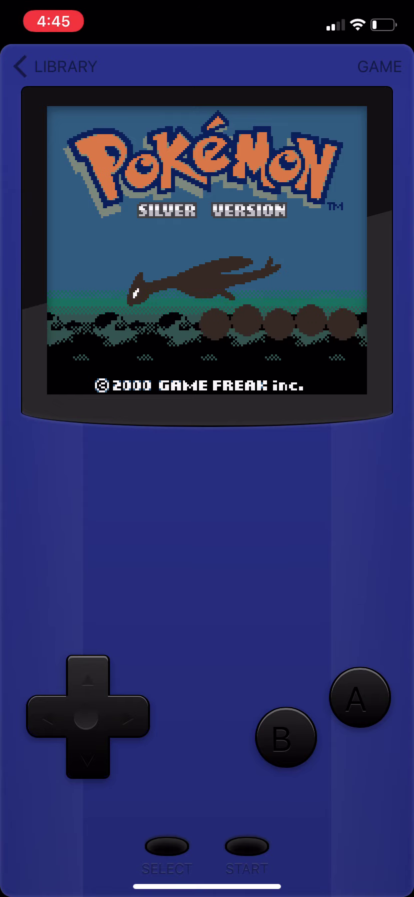
Start a new Pokemon Silver game, set the clock to 10 o'clock, then return to the library
{"action": "left_click", "coordinate": [247, 846]}
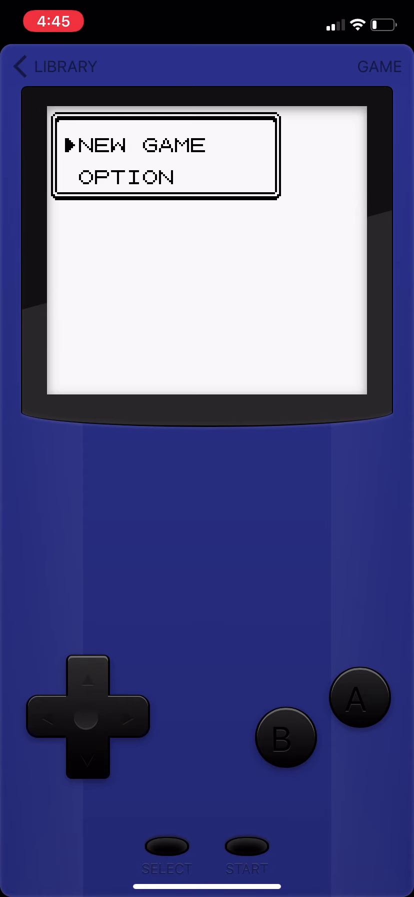
{"action": "left_click", "coordinate": [360, 697]}
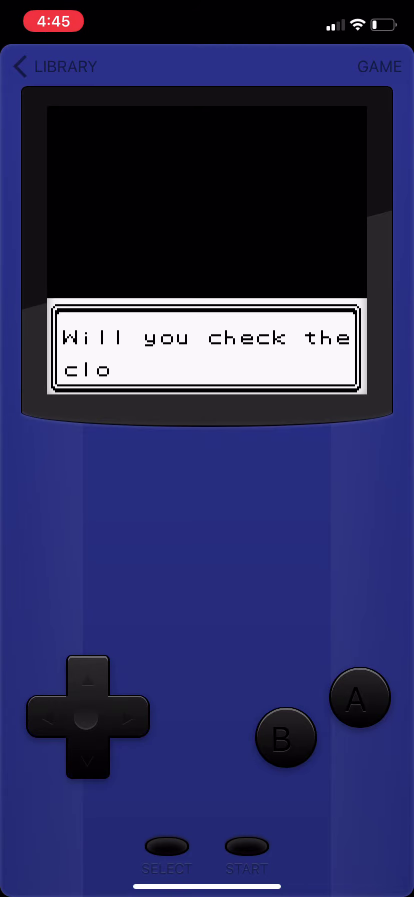
{"action": "left_click", "coordinate": [361, 697]}
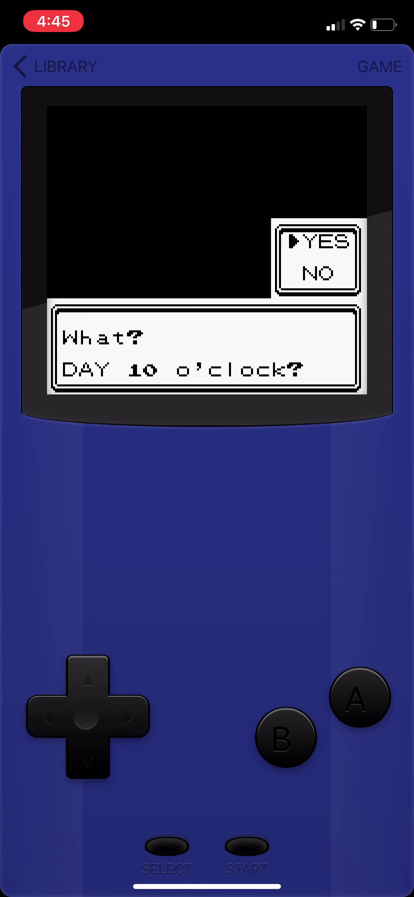
{"action": "left_click", "coordinate": [360, 697]}
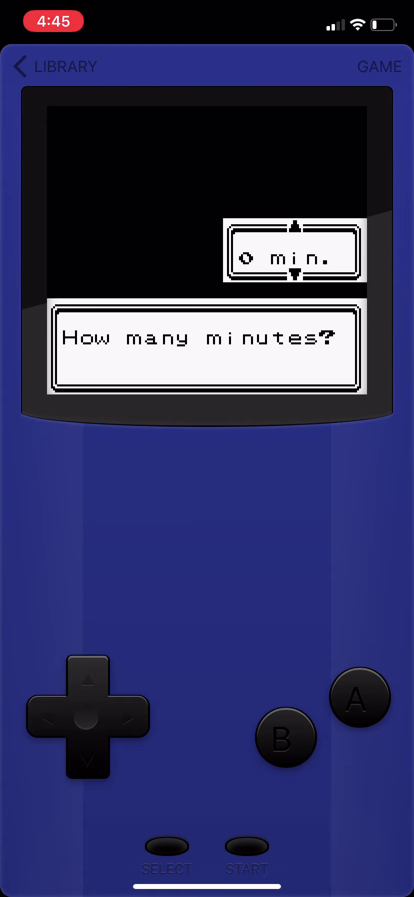
{"action": "left_click", "coordinate": [360, 697]}
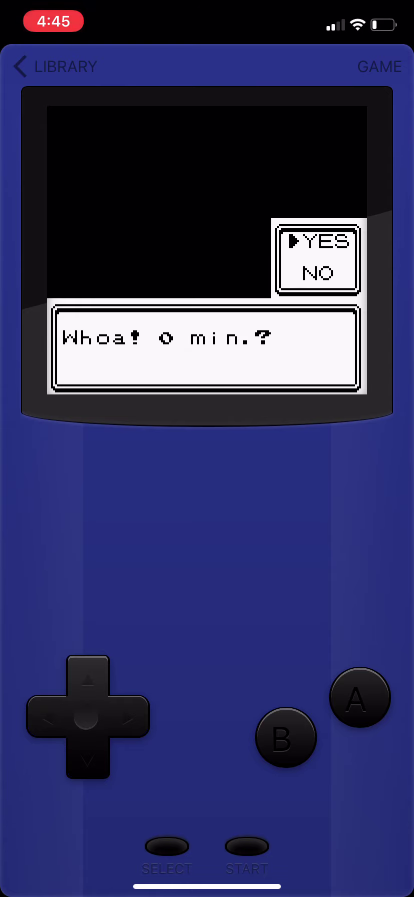
{"action": "left_click", "coordinate": [88, 758]}
{"action": "left_click", "coordinate": [360, 697]}
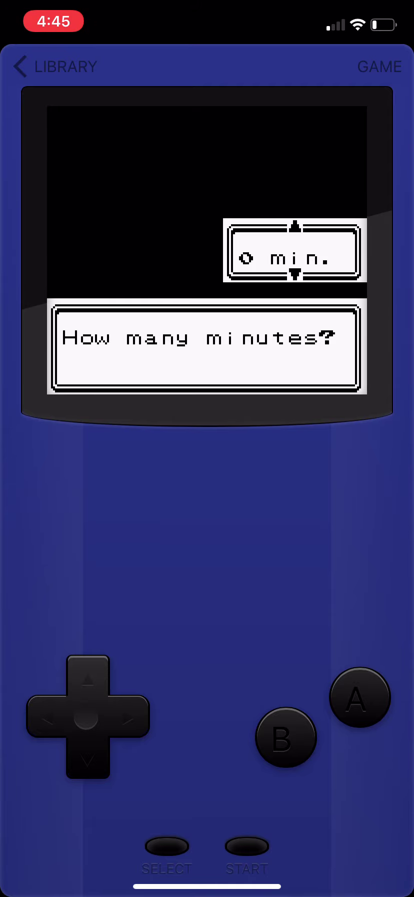
{"action": "left_click", "coordinate": [55, 67]}
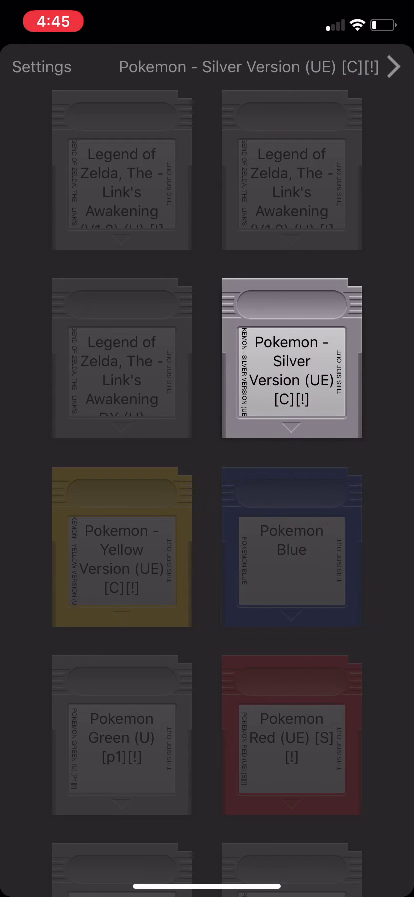